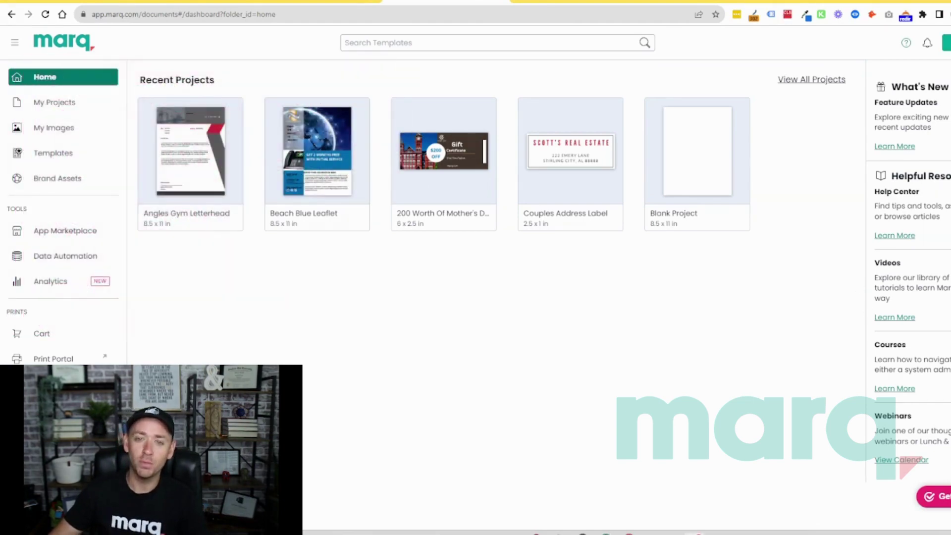
- Search the Marq template library for 'menu' and scroll through the menu results
left_click(947, 42)
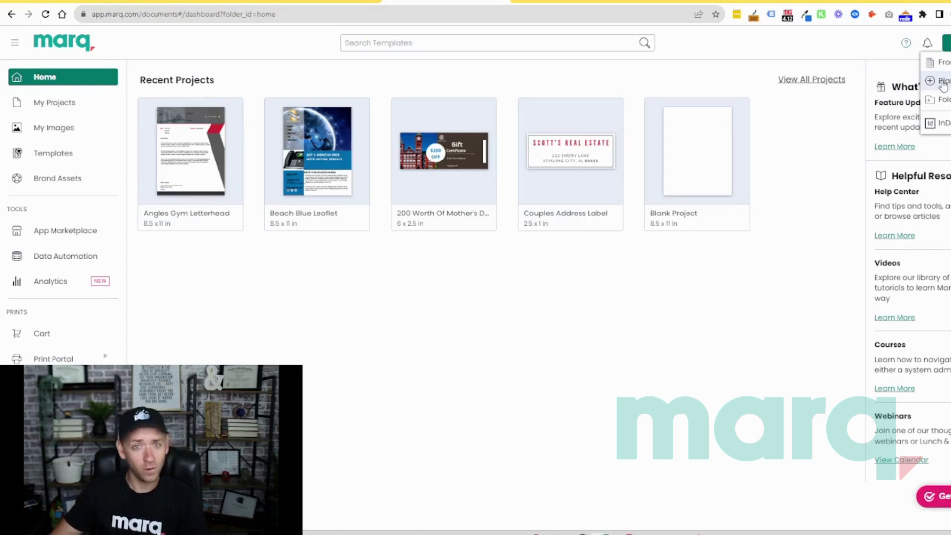
left_click(523, 42)
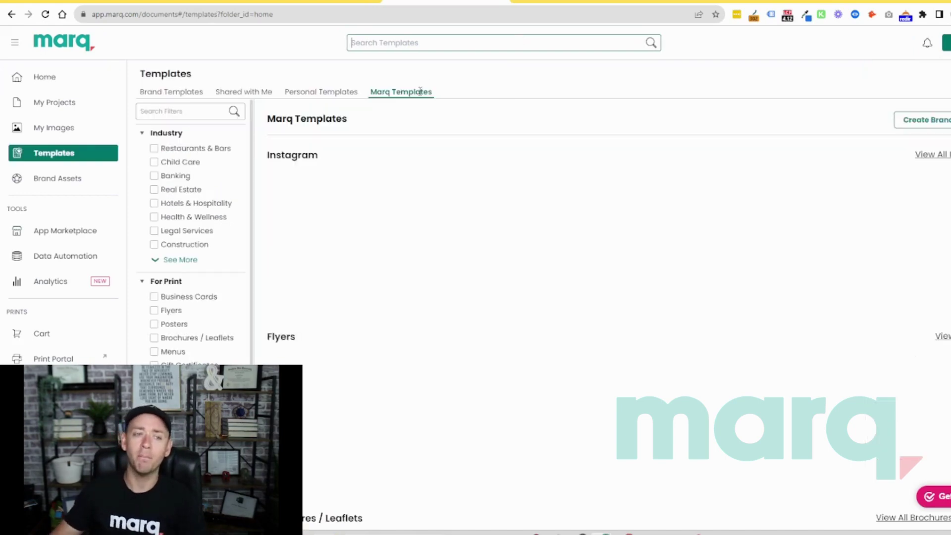
type("menu")
key("Return")
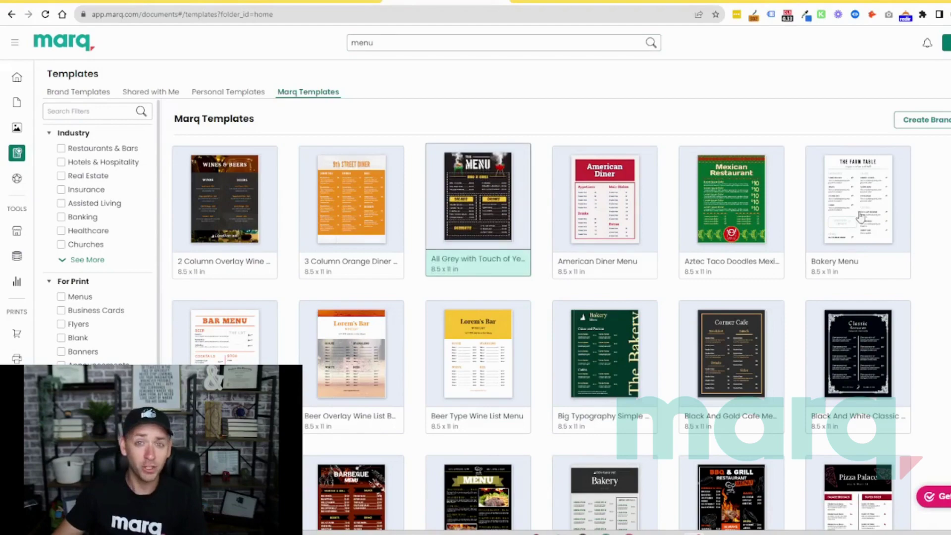
scroll(344, 143, "down", 3)
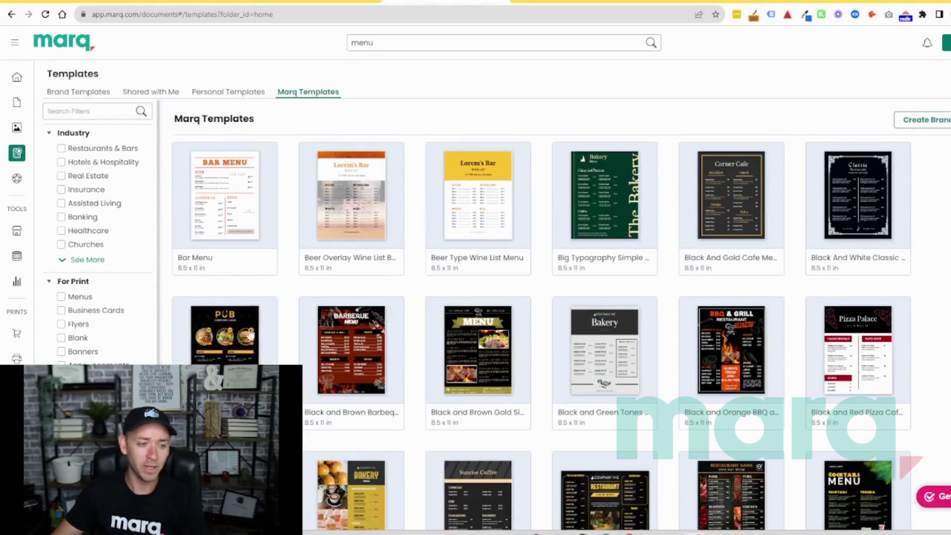
- Create a new document from the Black And Yellow Orange Pub Menu template
left_click(228, 338)
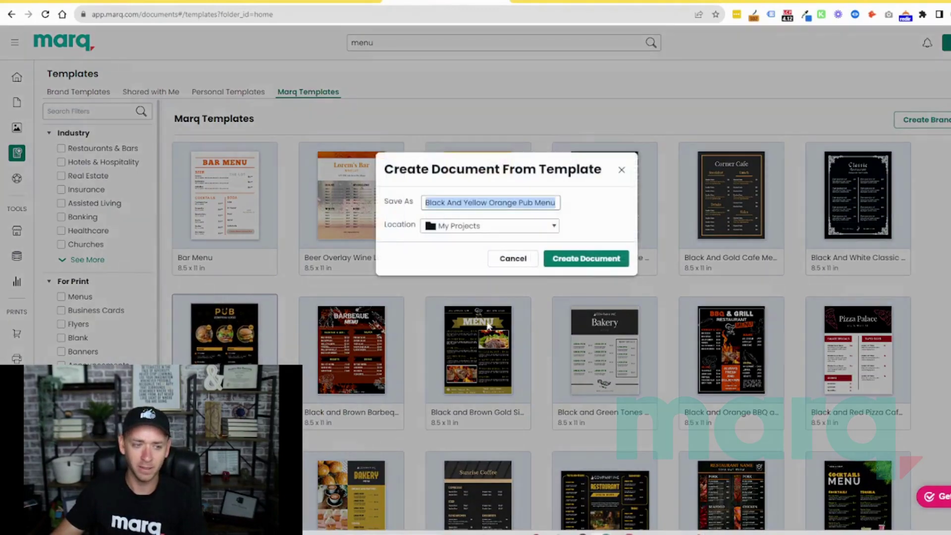
left_click(594, 260)
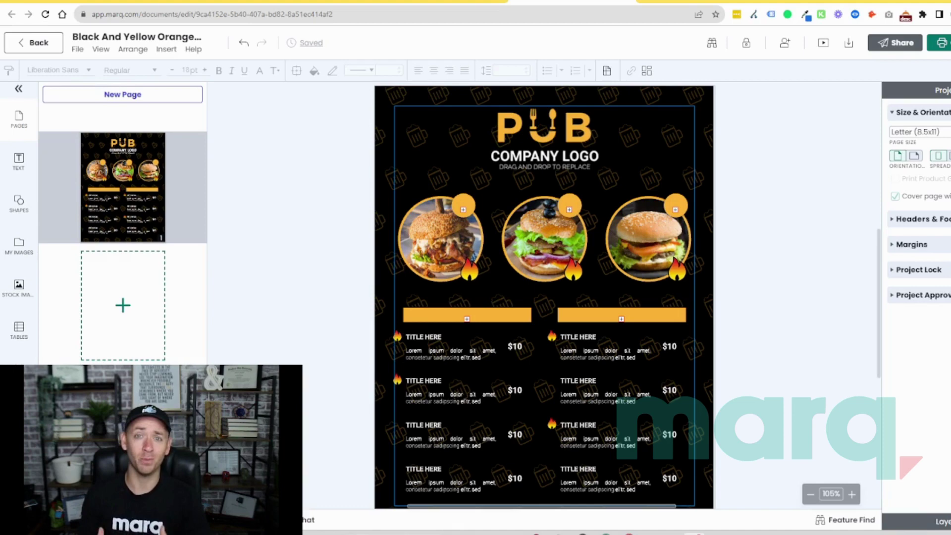
- Search the stock images for sushi photos
left_click(467, 315)
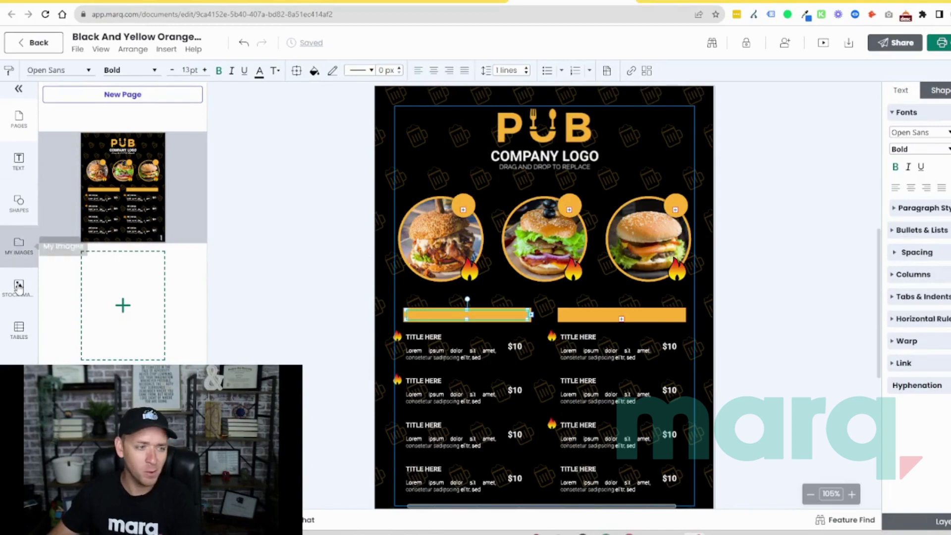
left_click(19, 285)
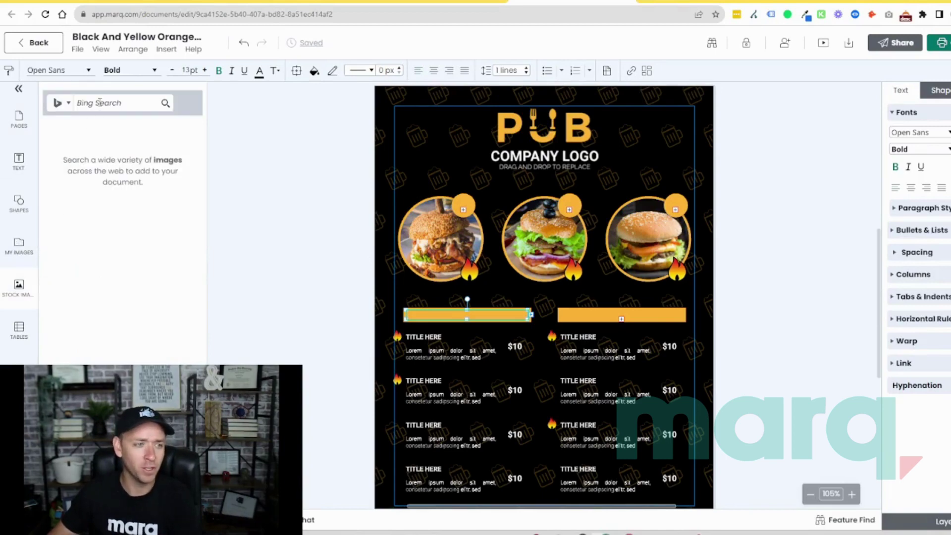
left_click(99, 102)
type("sushi")
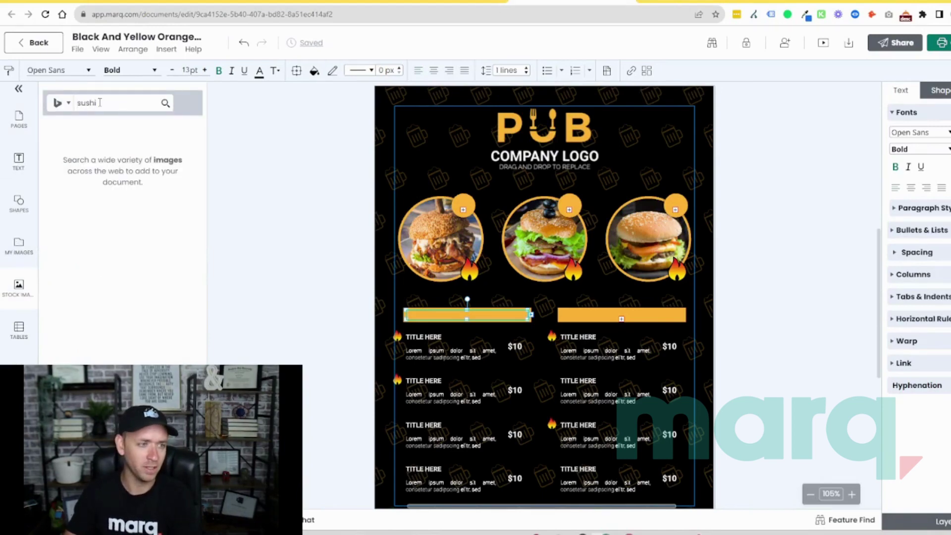
key("Return")
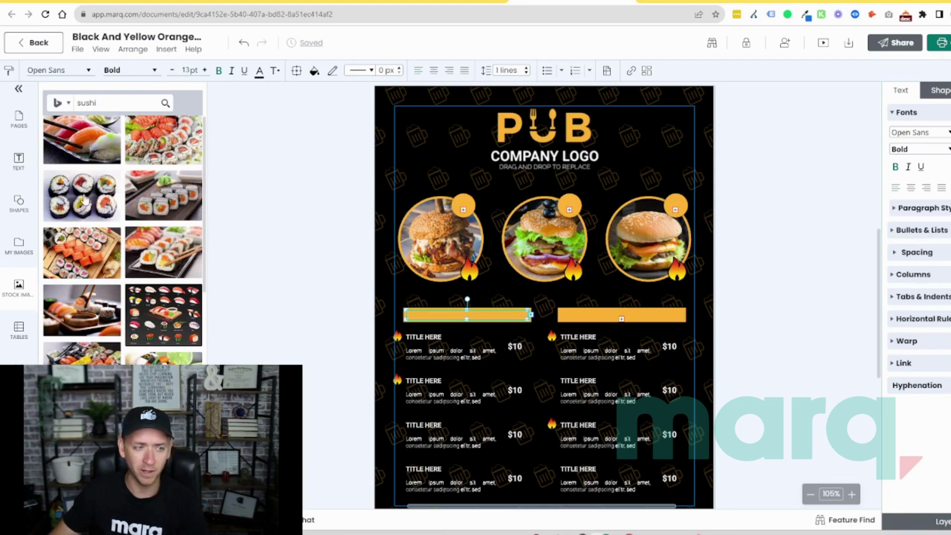
- Place sushi photos into the three round burger image frames
left_click_drag(235, 218, 431, 241)
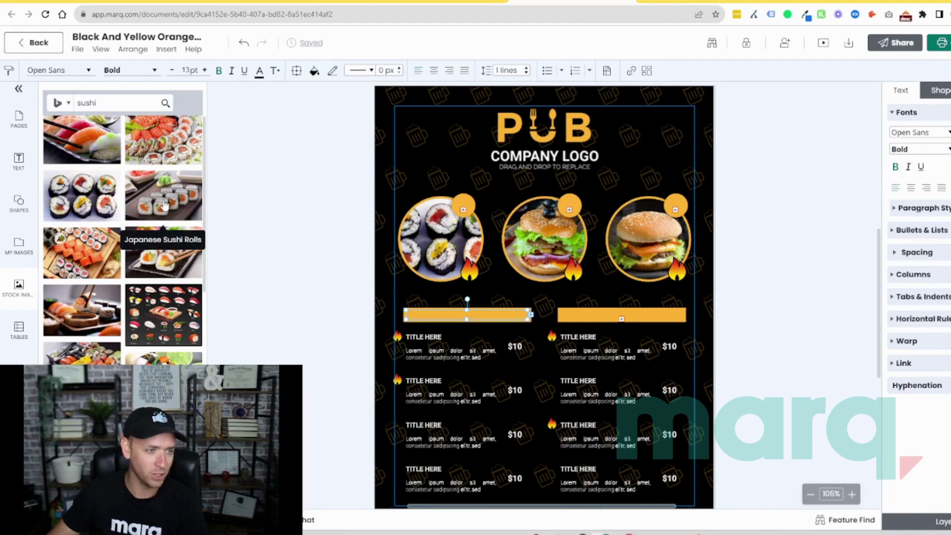
left_click_drag(85, 148, 578, 241)
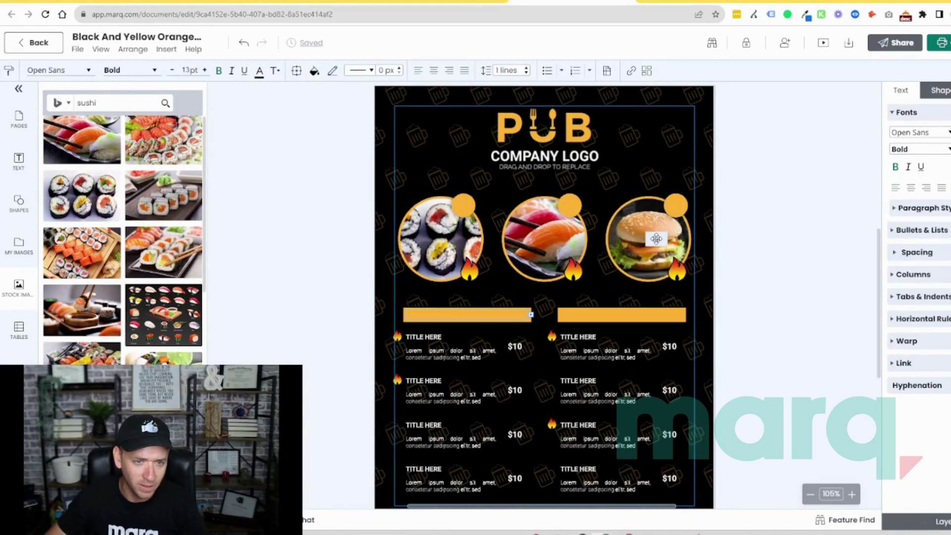
left_click_drag(664, 232, 467, 315)
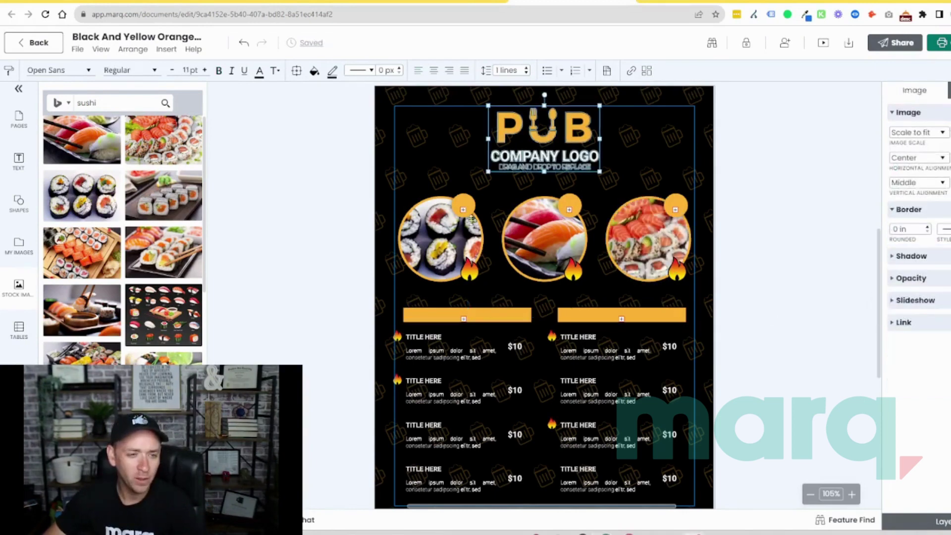
- Enter $10 in the first circle's price badge and nudge the badge slightly higher
left_click(465, 203)
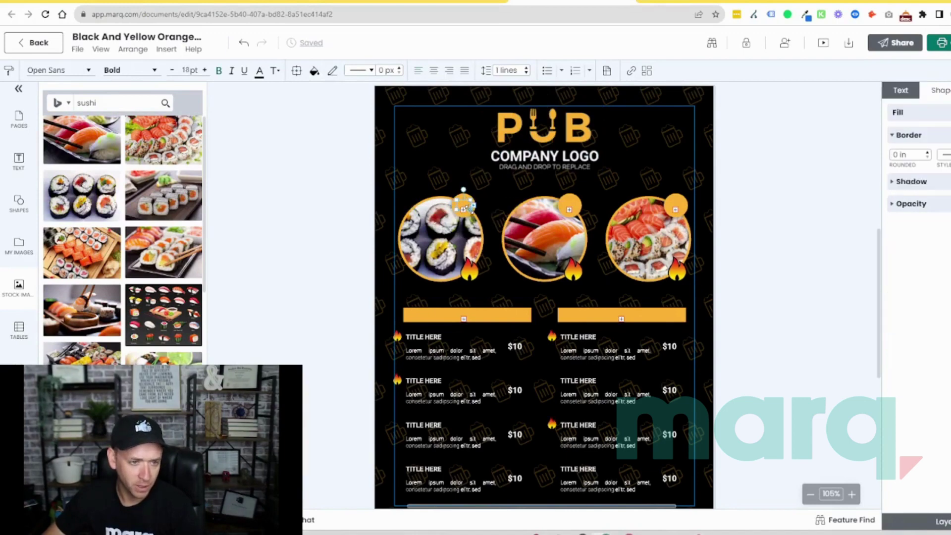
type("$10")
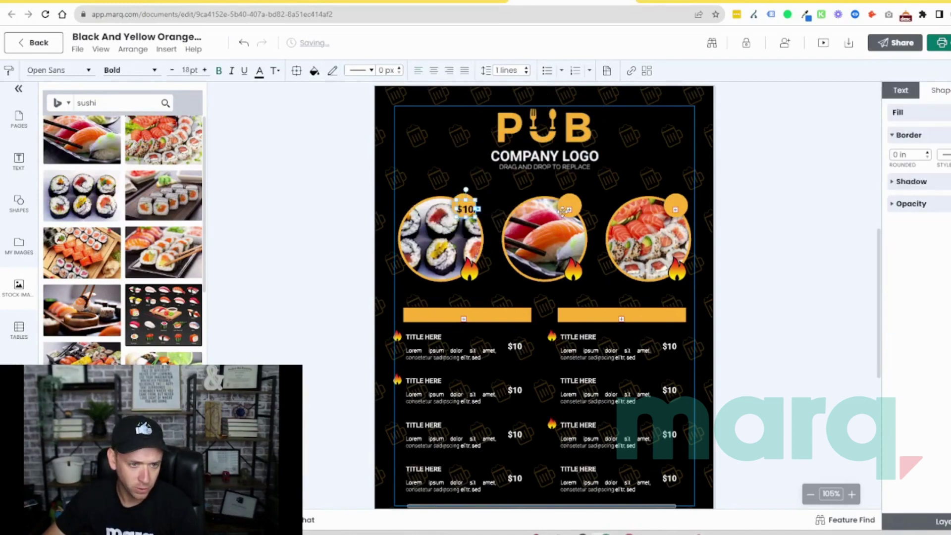
mouse_move(467, 209)
left_mouse_down()
mouse_move(465, 169)
mouse_move(466, 204)
left_mouse_up()
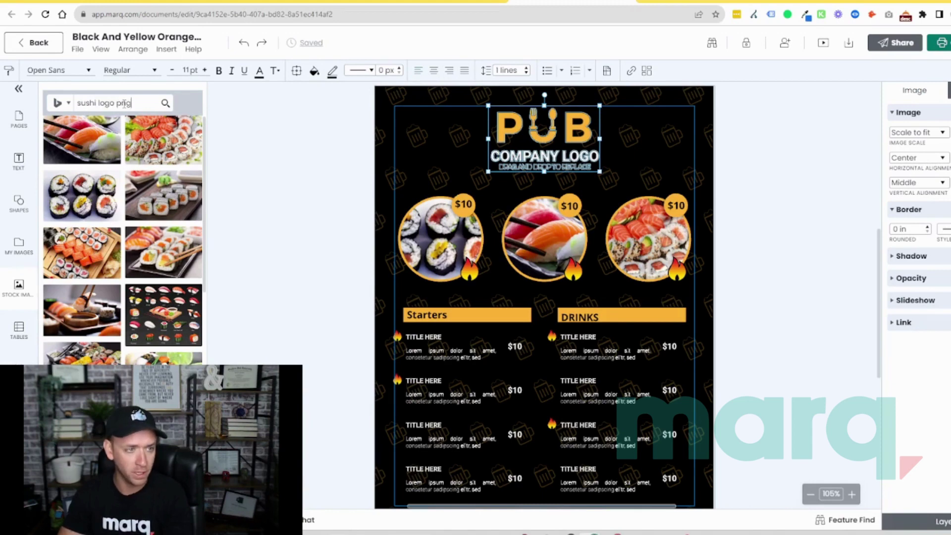
- Search for sushi logo images and replace the PUB logo with the Sumo Sushi logo
key("Return")
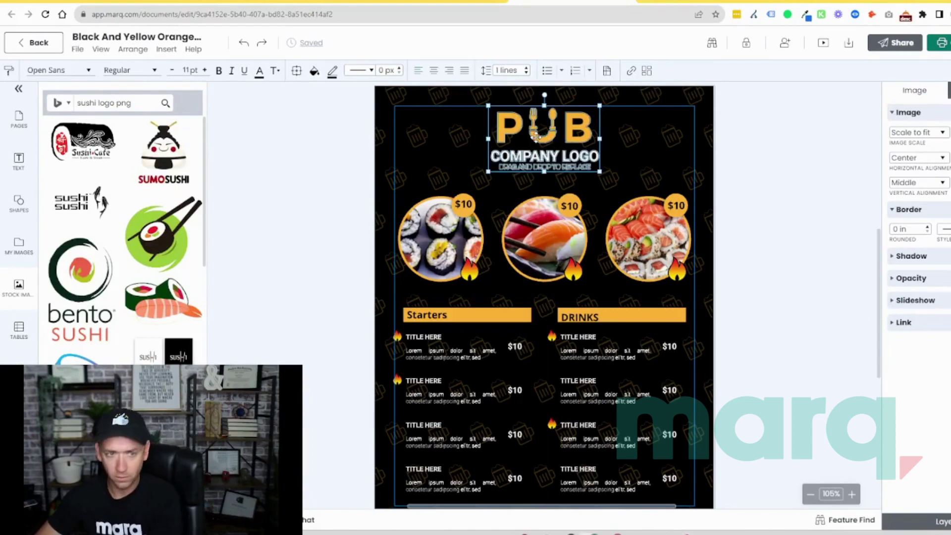
key("Delete")
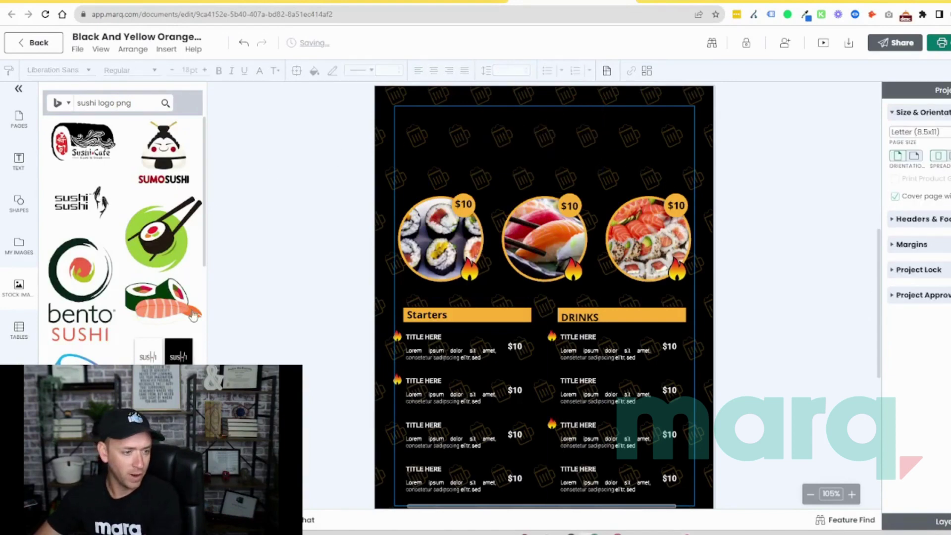
scroll(150, 339, "down", 1)
scroll(150, 297, "up", 1)
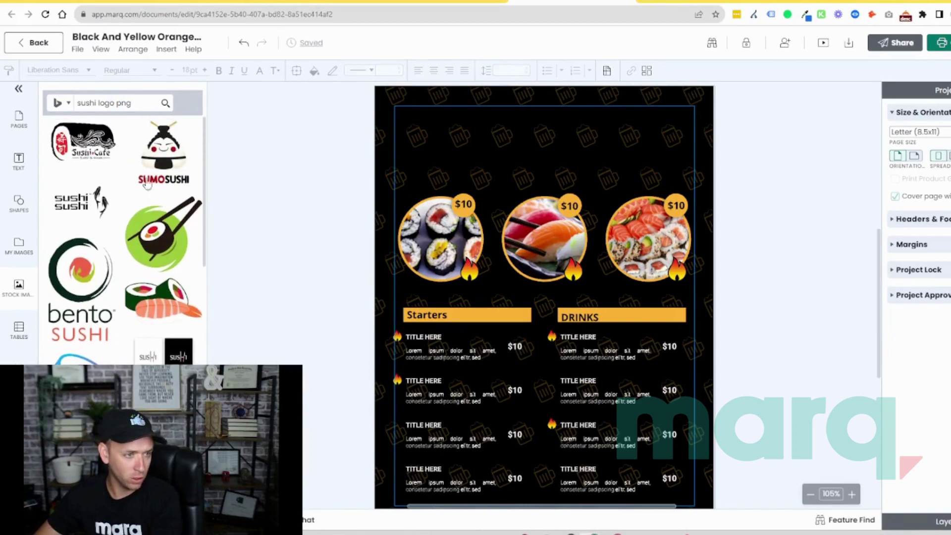
left_click(162, 158)
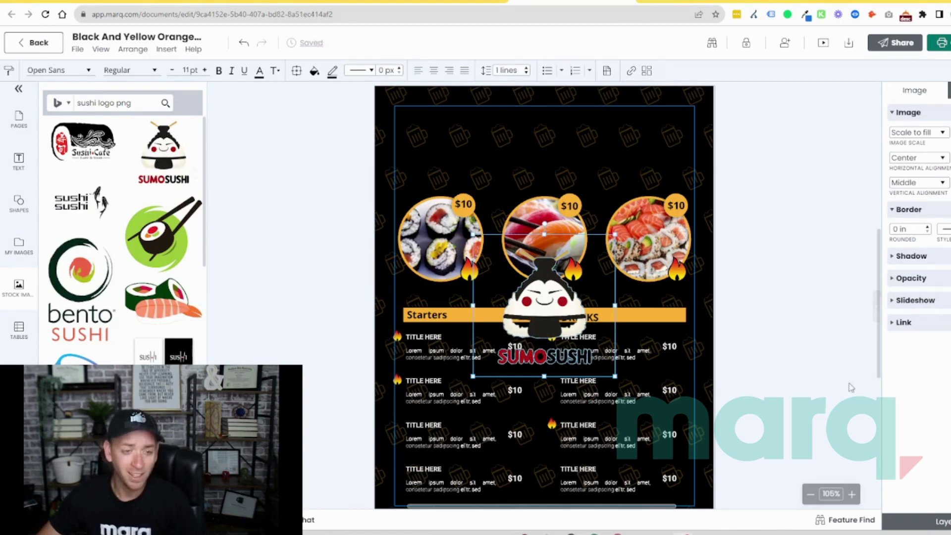
- Shrink the Sumo Sushi logo and position it at the top centre of the menu
left_click_drag(544, 309, 538, 144)
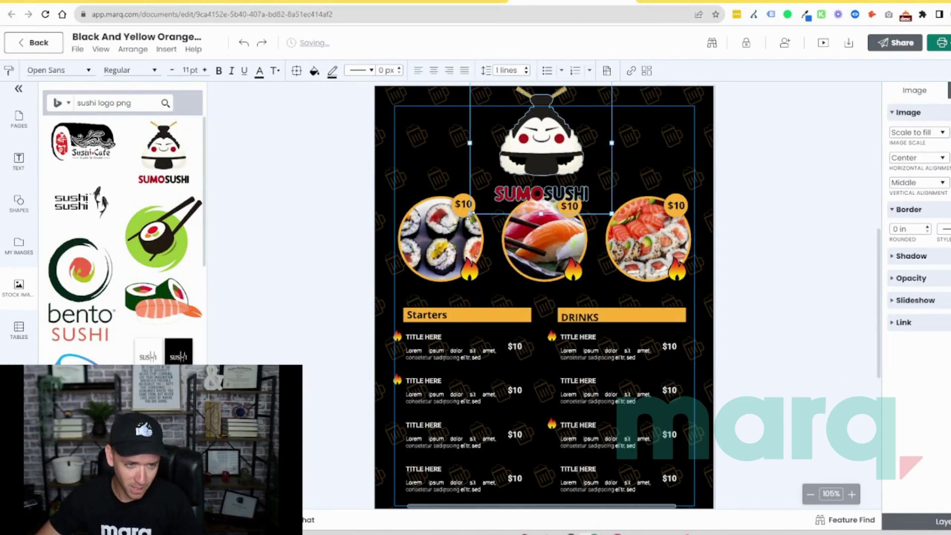
left_click_drag(468, 216, 498, 187)
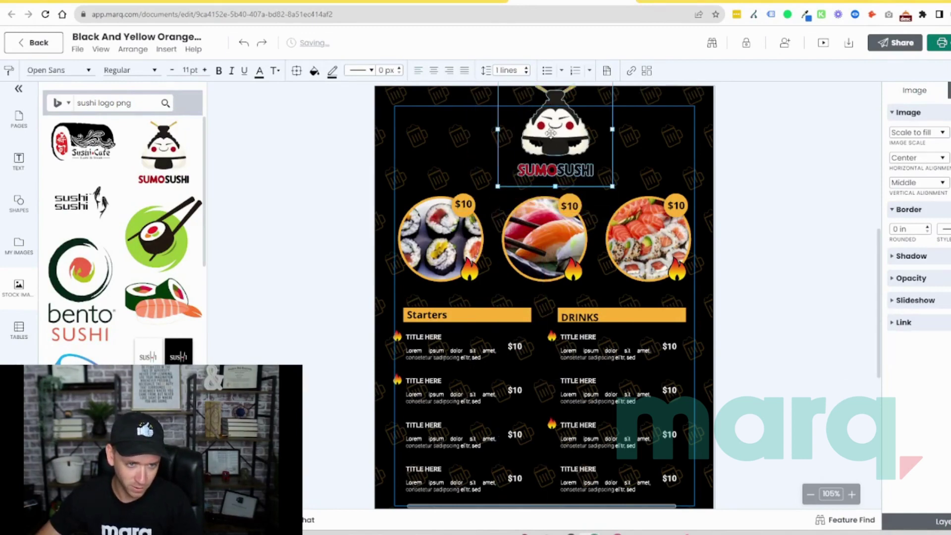
left_click_drag(551, 133, 540, 150)
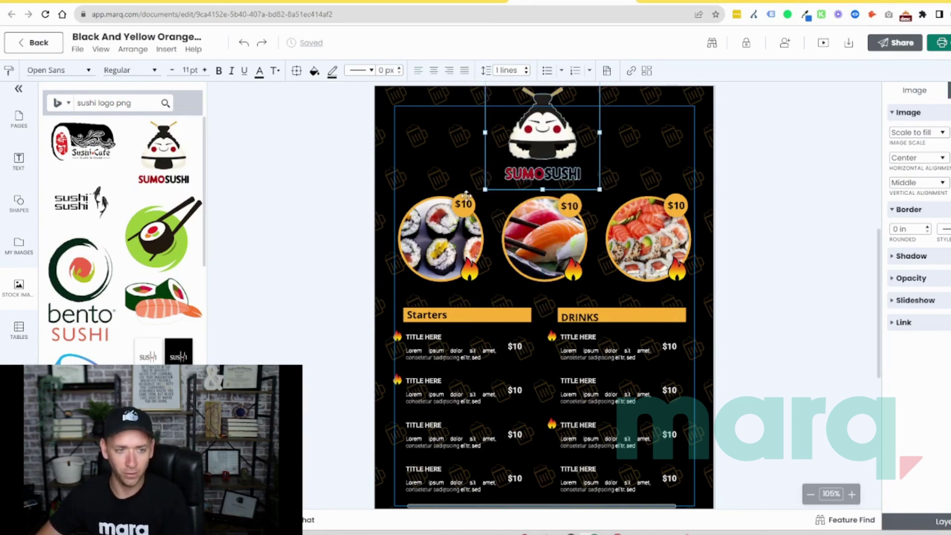
- Make the first $10 badge's fill and the first photo circle's border red
left_click(463, 212)
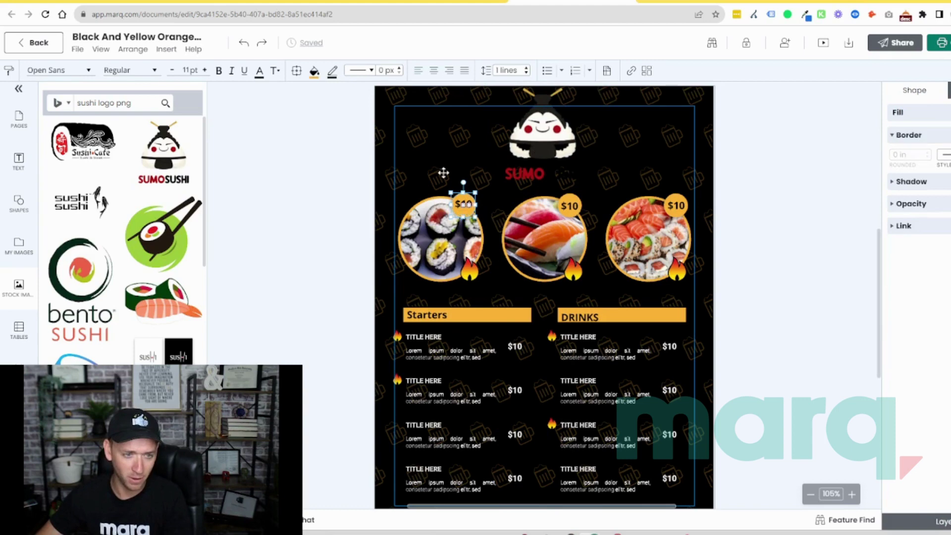
left_click(318, 75)
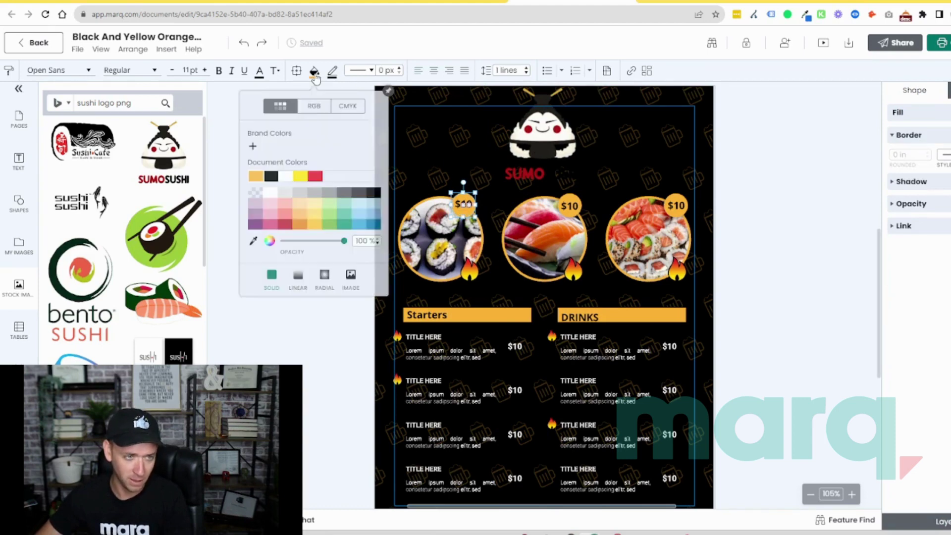
left_click(316, 178)
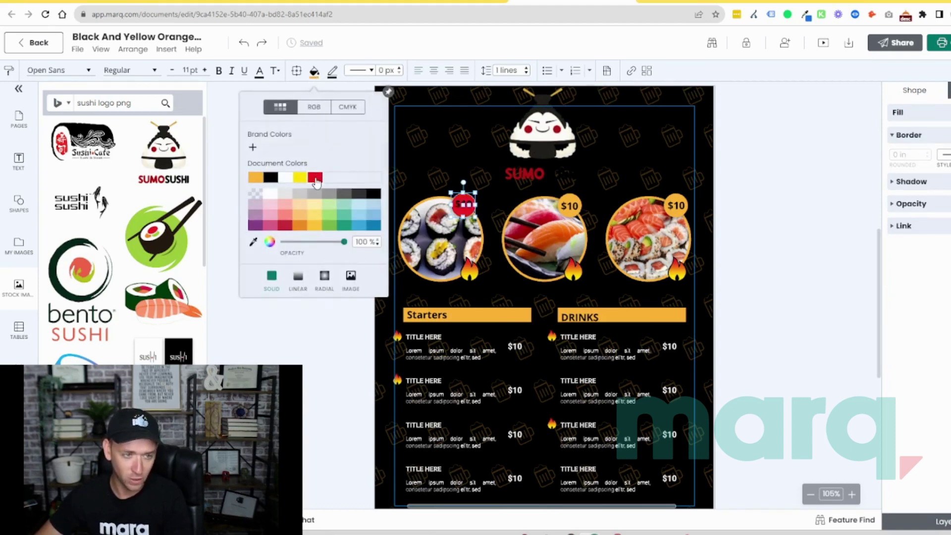
key("Escape")
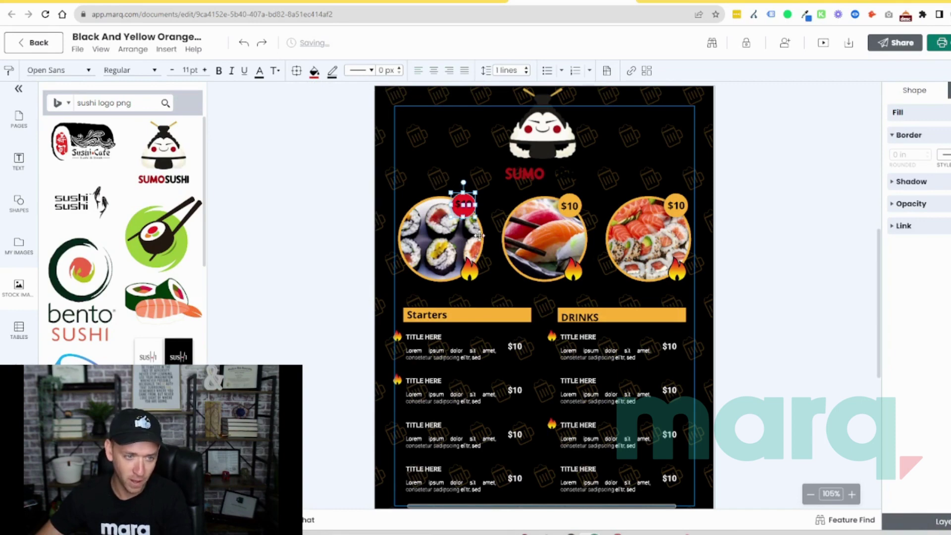
left_click(480, 236)
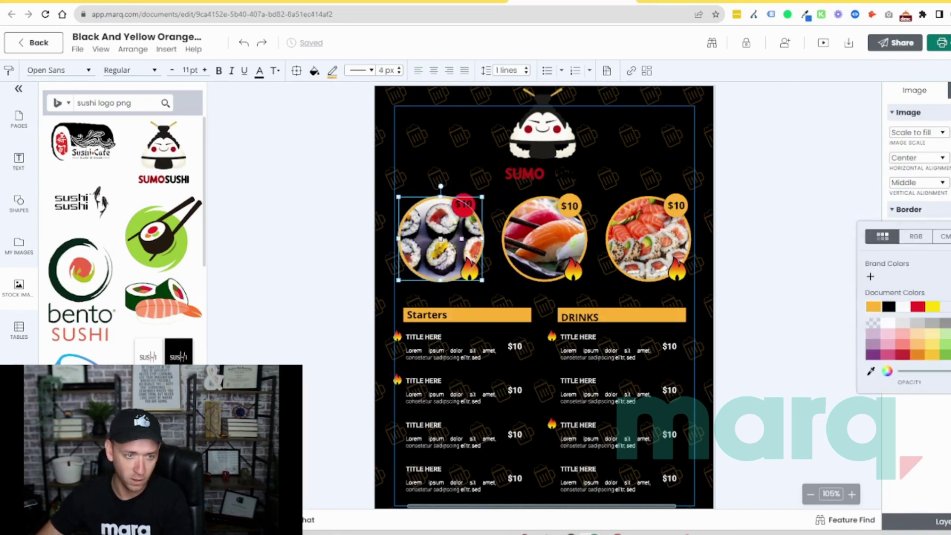
left_click(918, 306)
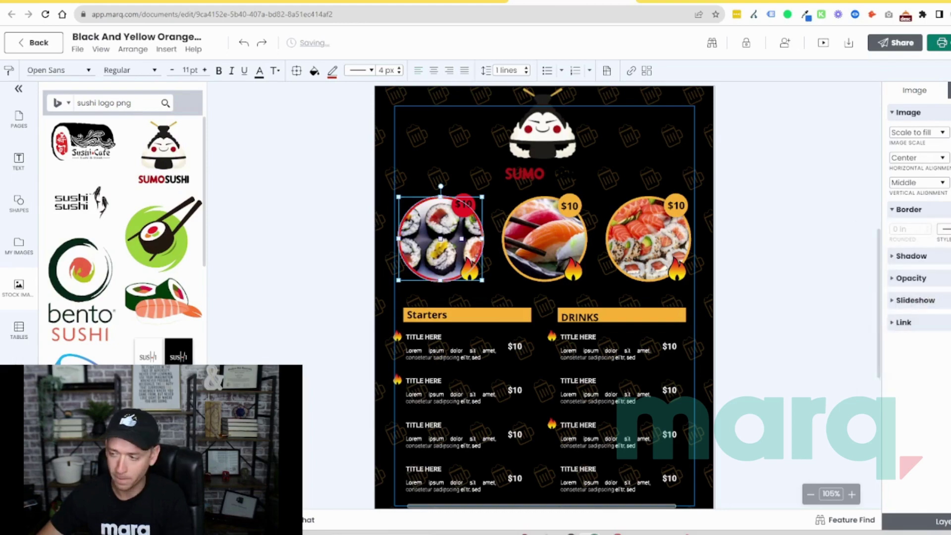